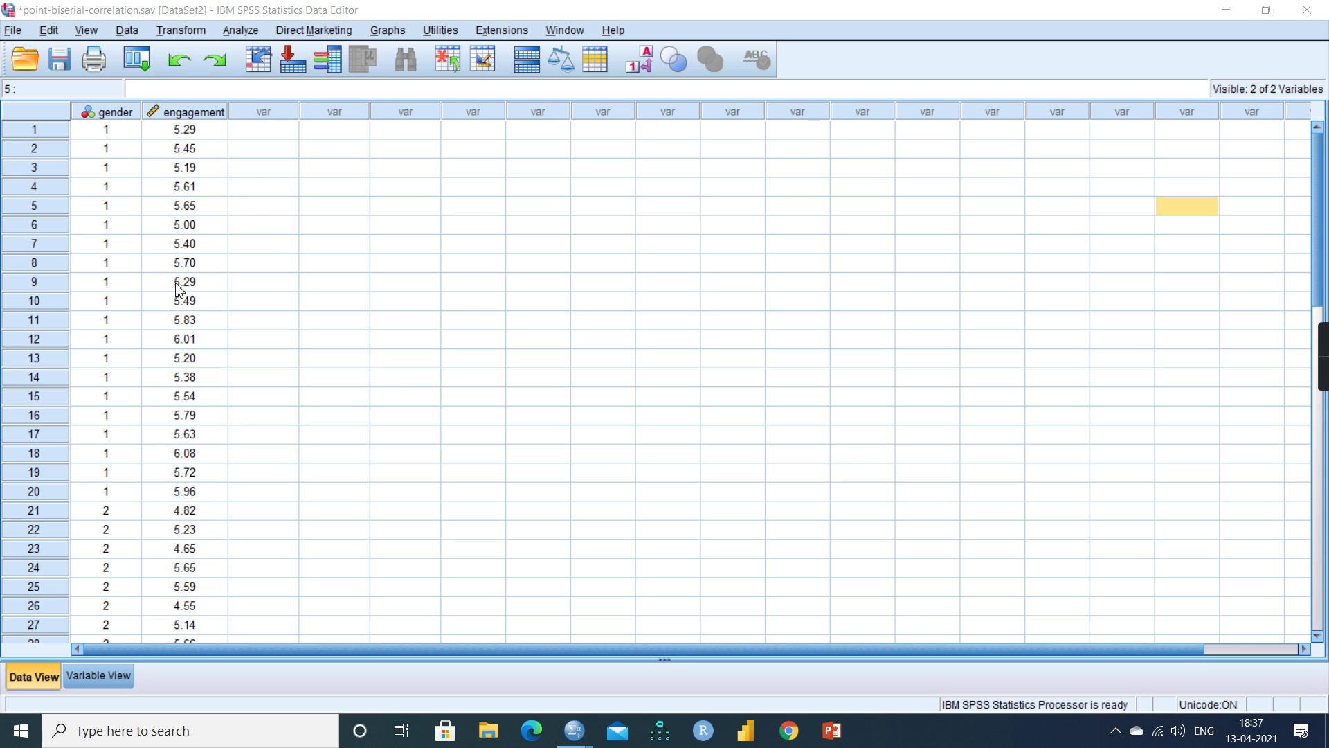
Start a One-Way ANOVA with Engagement in the Dependent List and Gender as Factor
click(243, 33)
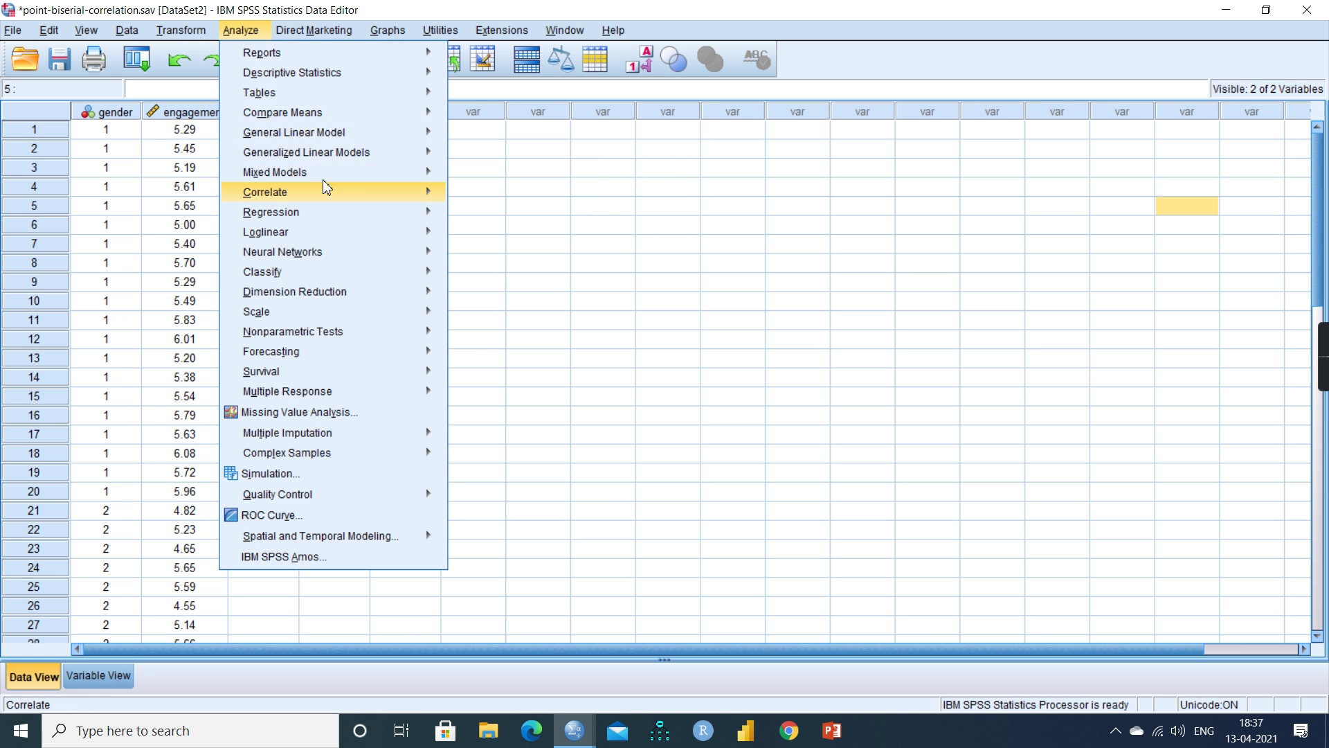
mouse_move(282, 113)
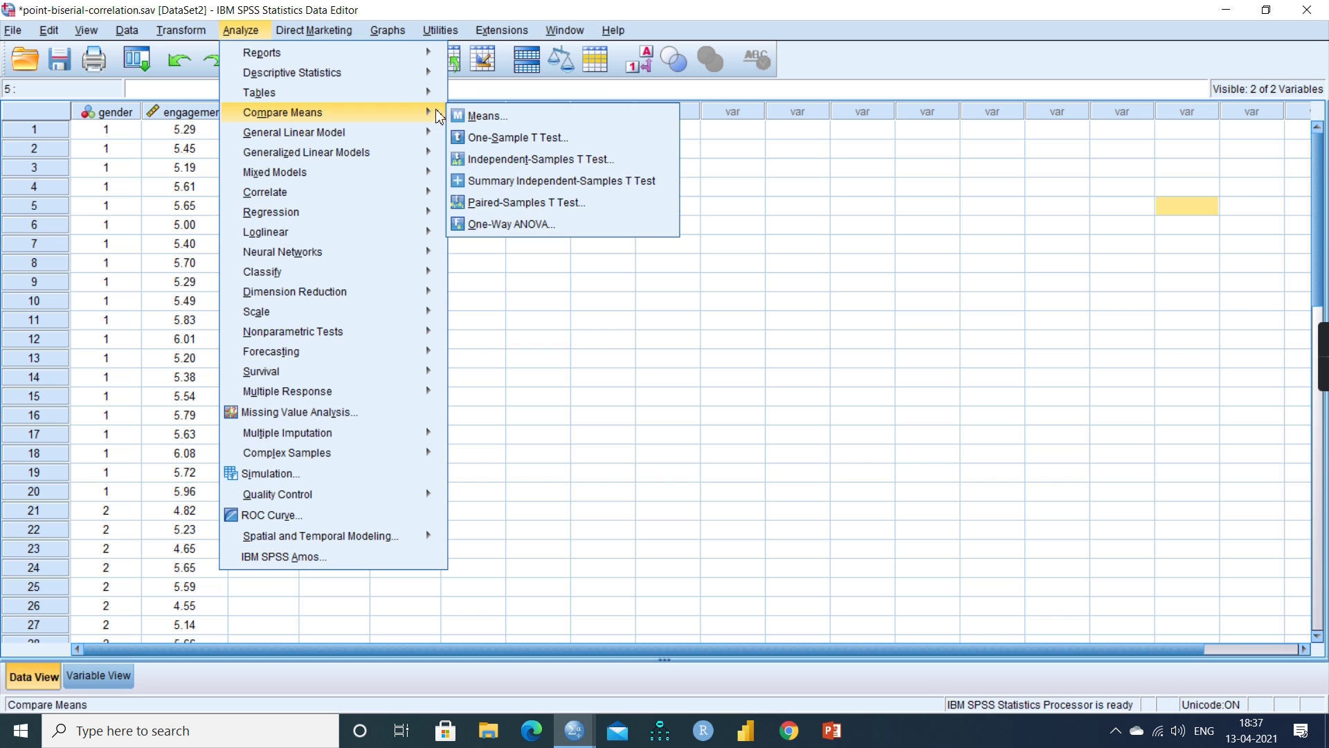
click(533, 226)
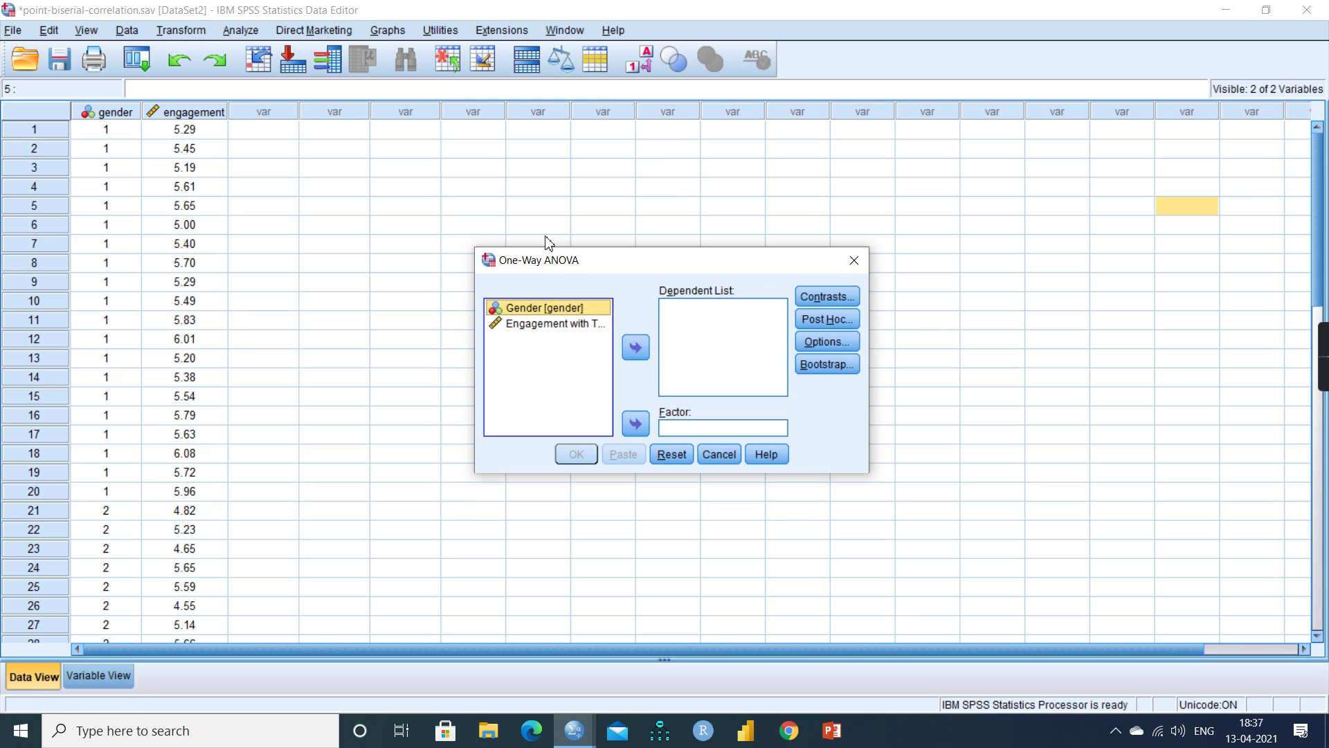
click(590, 324)
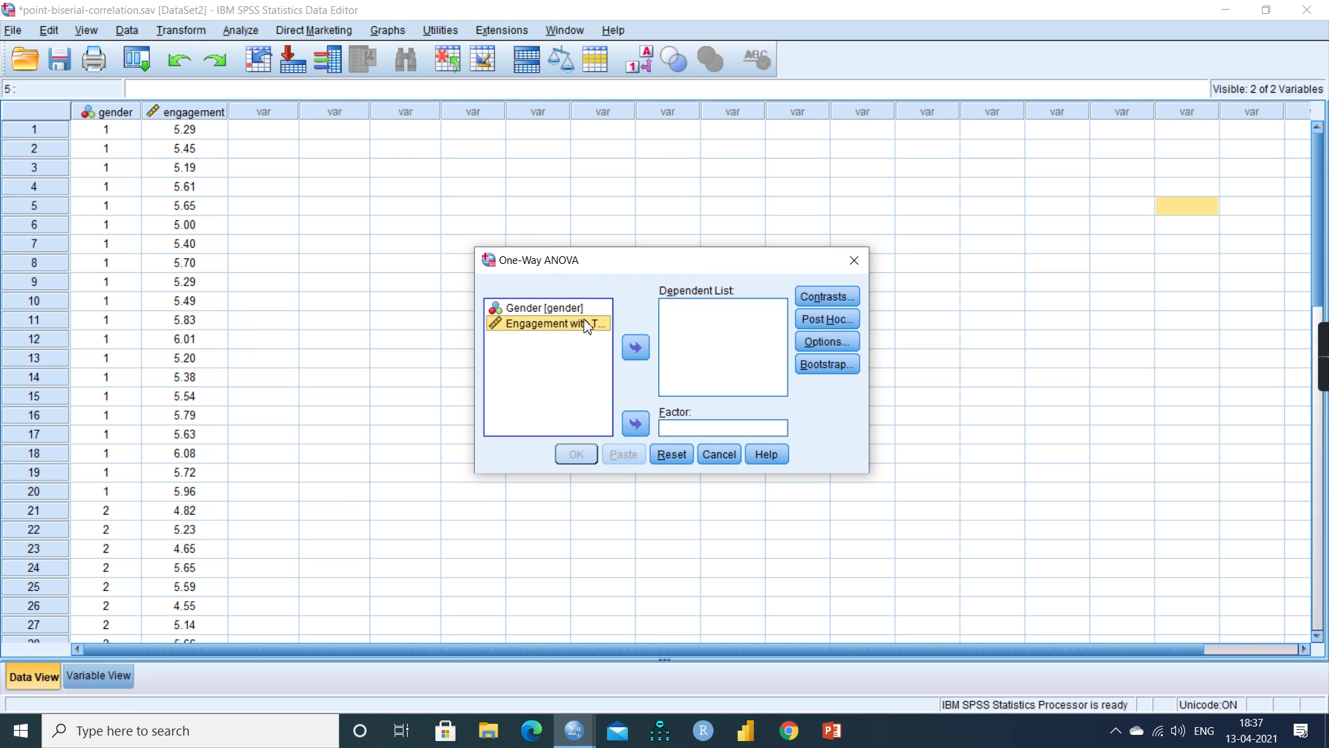
click(634, 351)
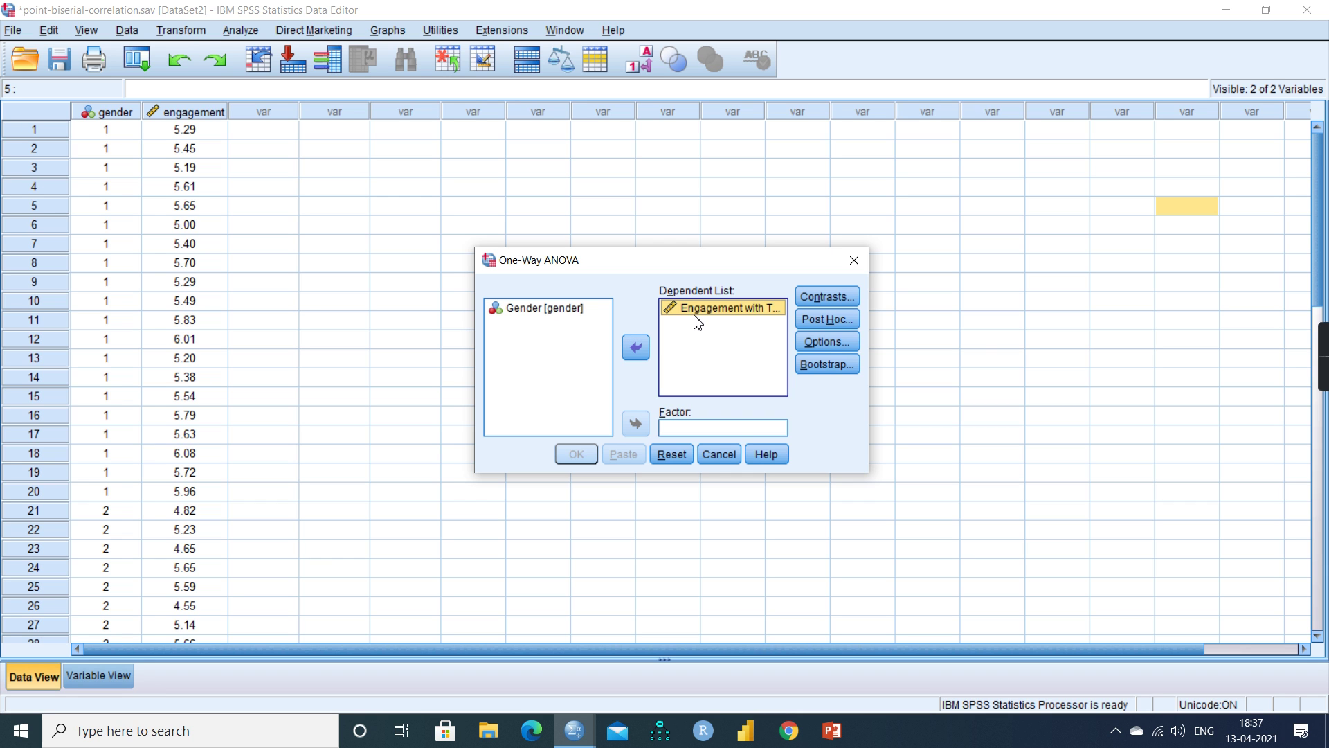
click(559, 312)
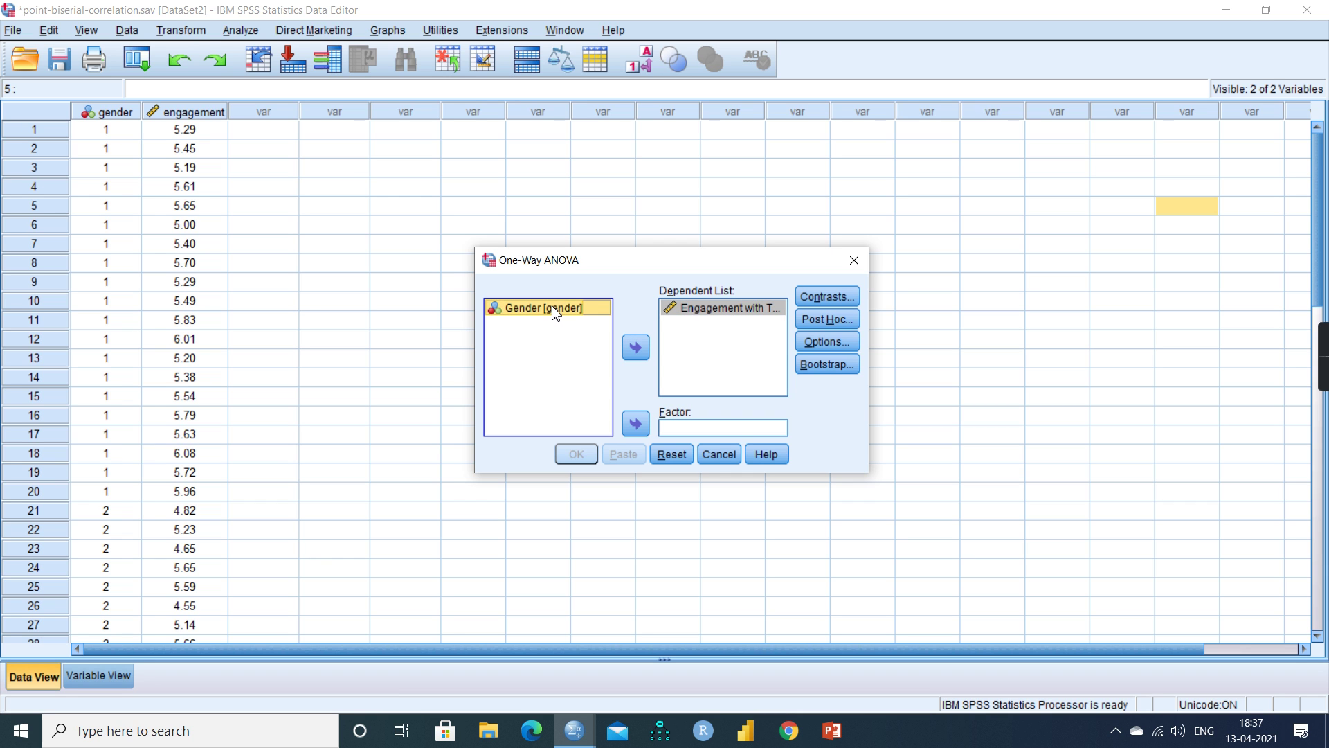
click(636, 428)
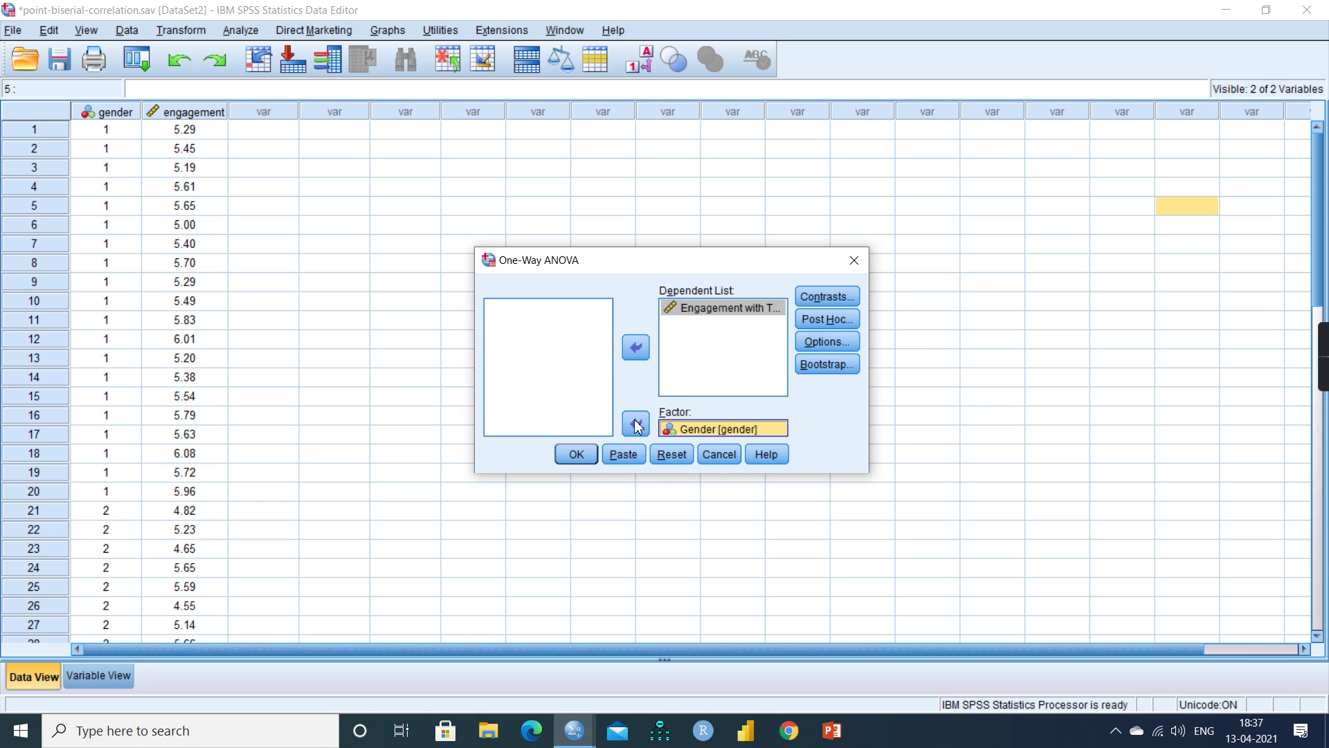
Turn on the Homogeneity of variance test in Options and run the ANOVA
click(807, 344)
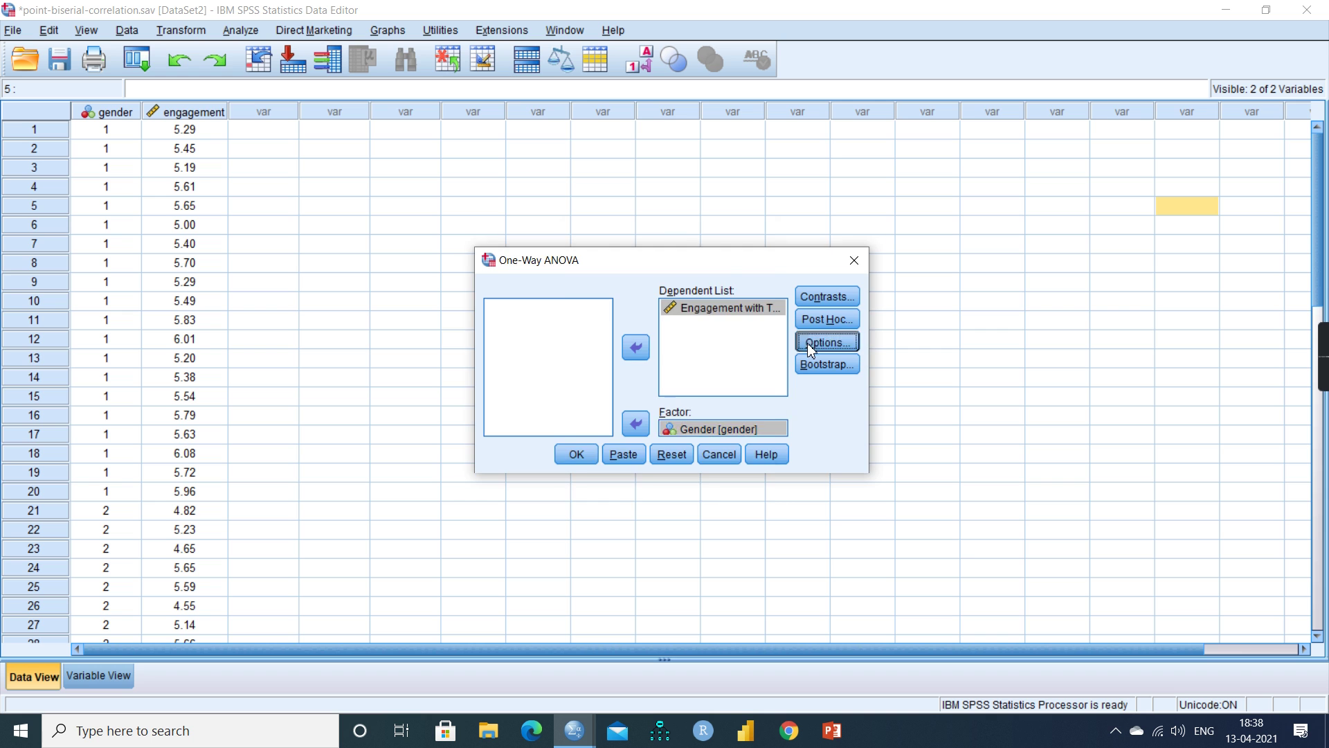
click(625, 322)
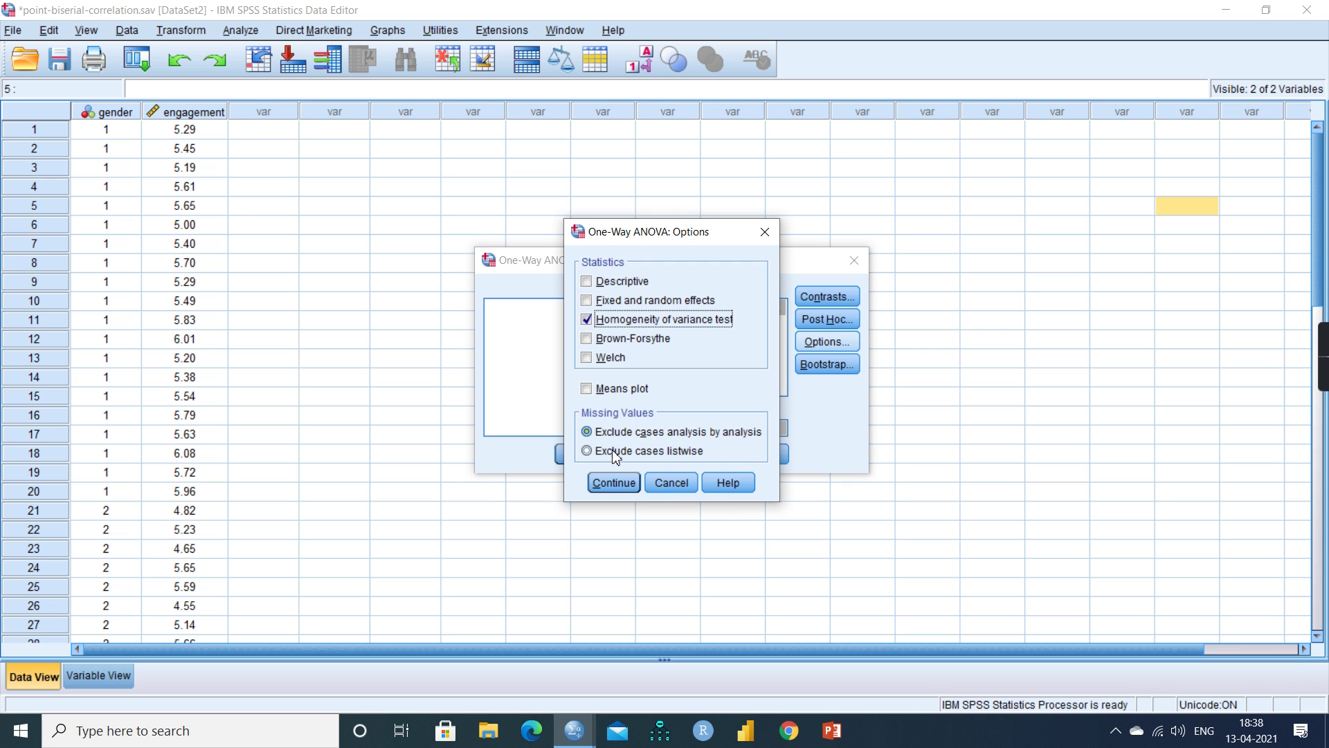
click(616, 483)
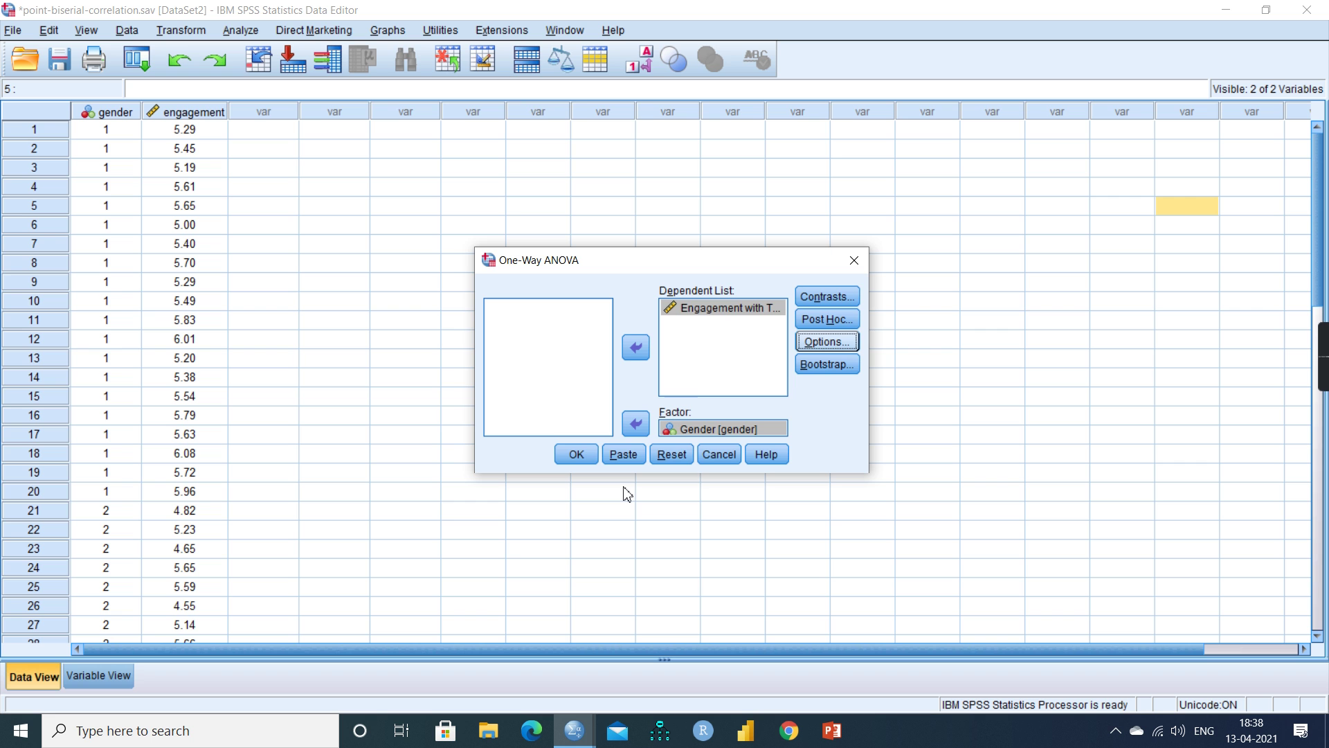
click(575, 454)
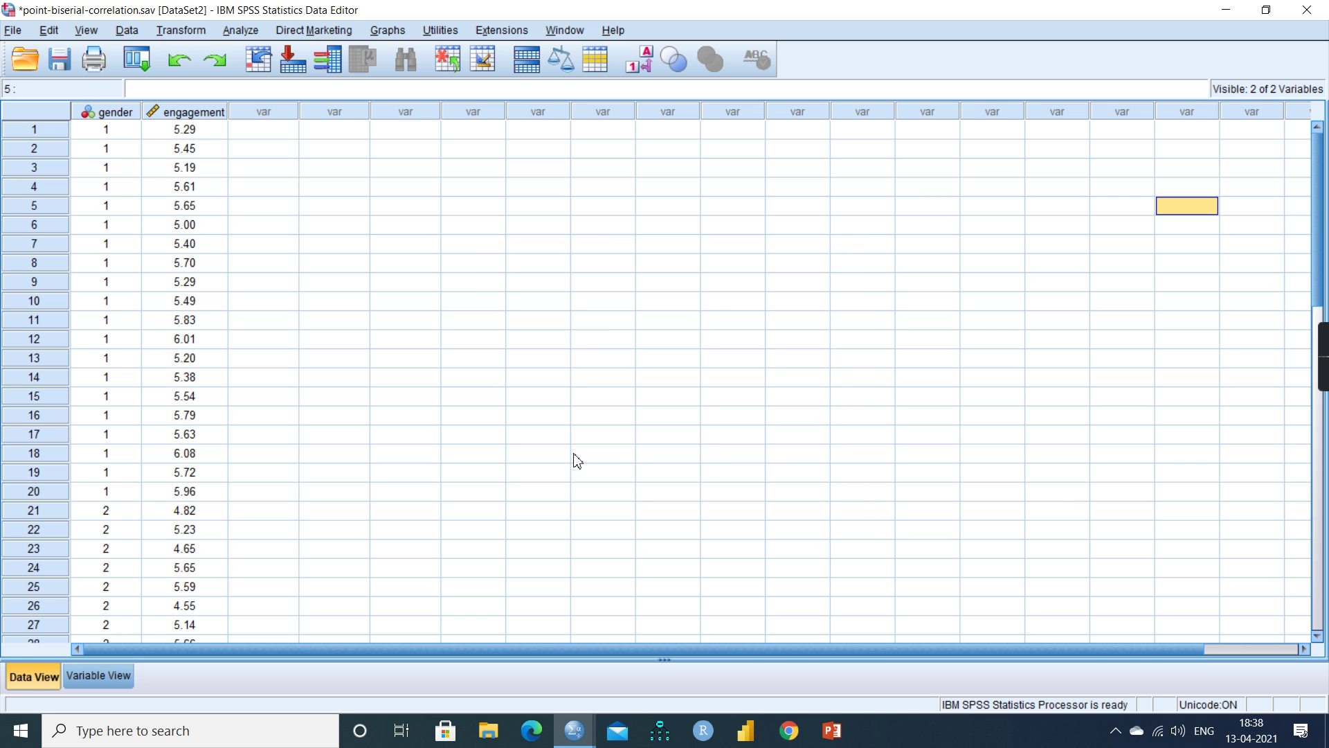